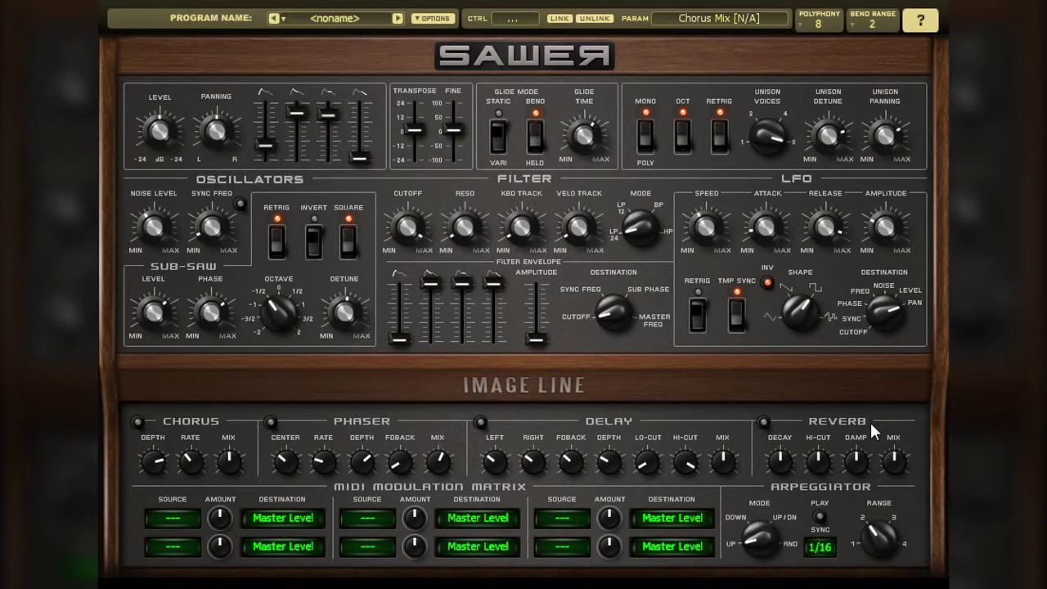
# - Swap the effects section for the keyboard and back, and try the chorus and delay on/off switches
pyautogui.click(413, 394)
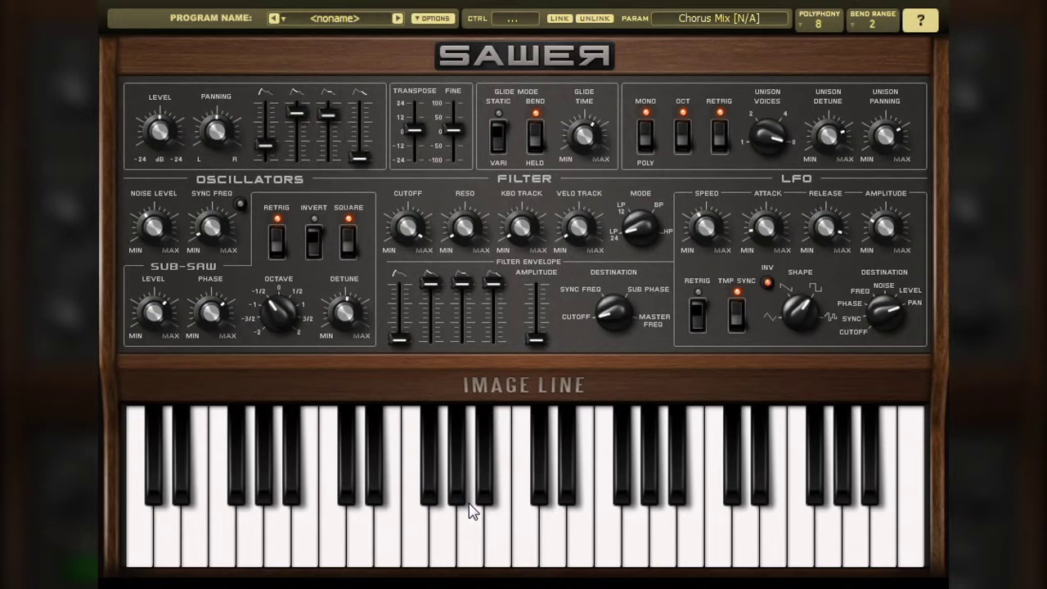
pyautogui.click(521, 399)
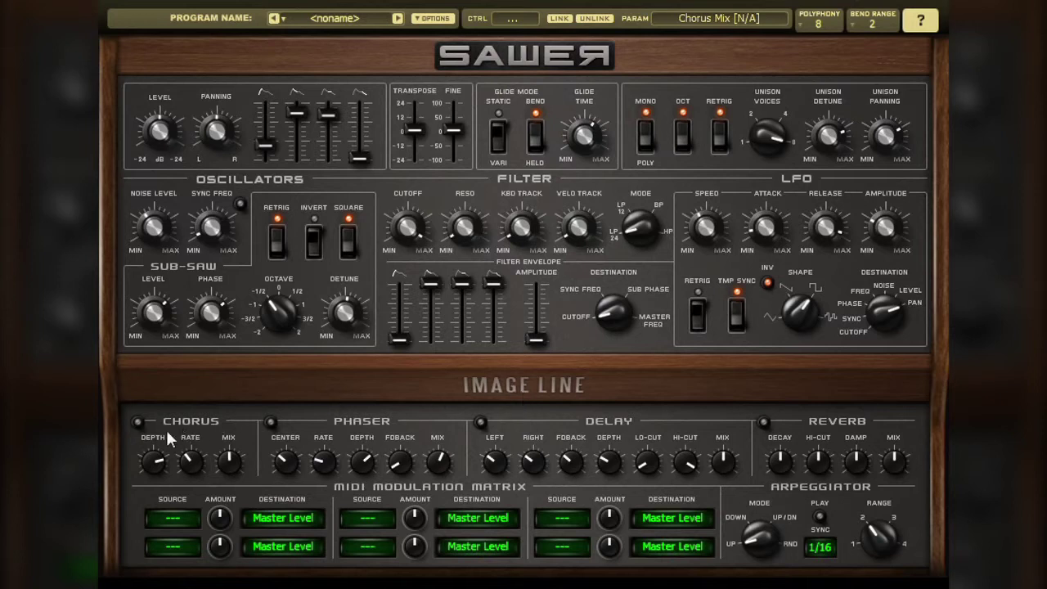
pyautogui.click(138, 422)
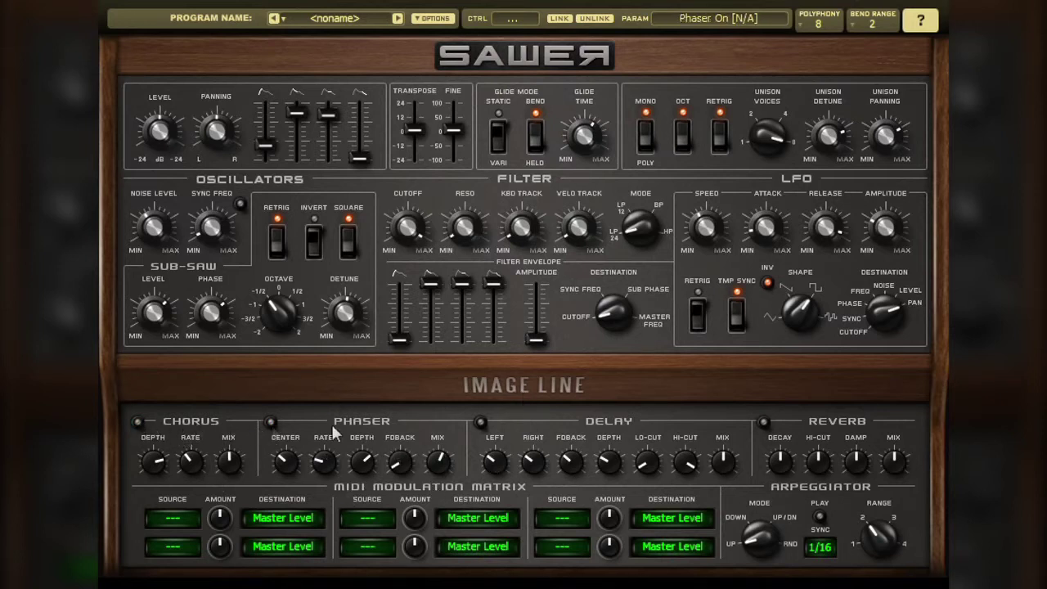
pyautogui.click(481, 422)
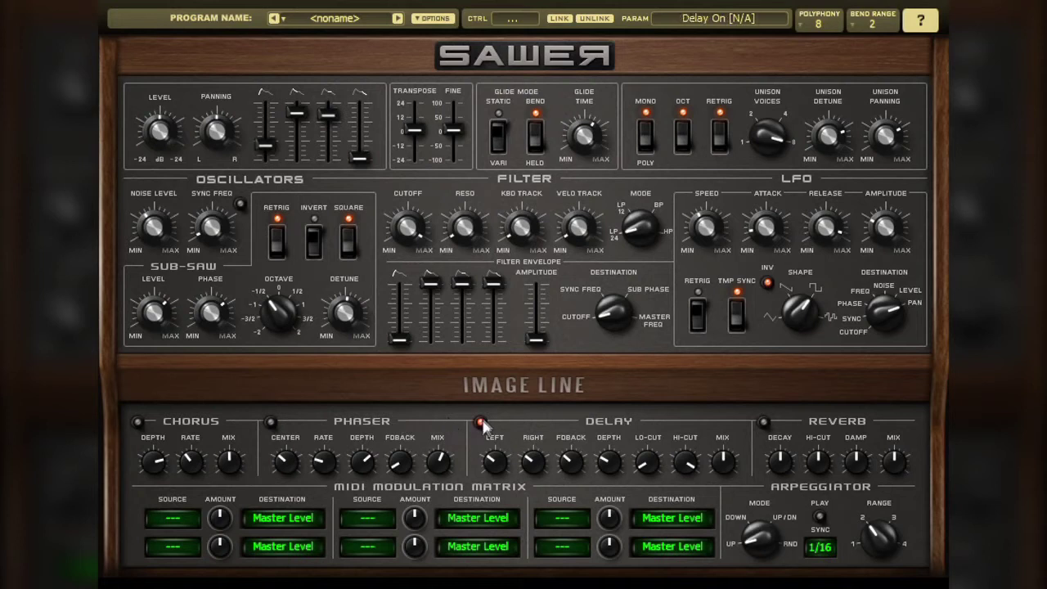
# - Switch on the chorus, sweep its depth down to 0 %, and bring the depth back up to a high setting
pyautogui.click(137, 422)
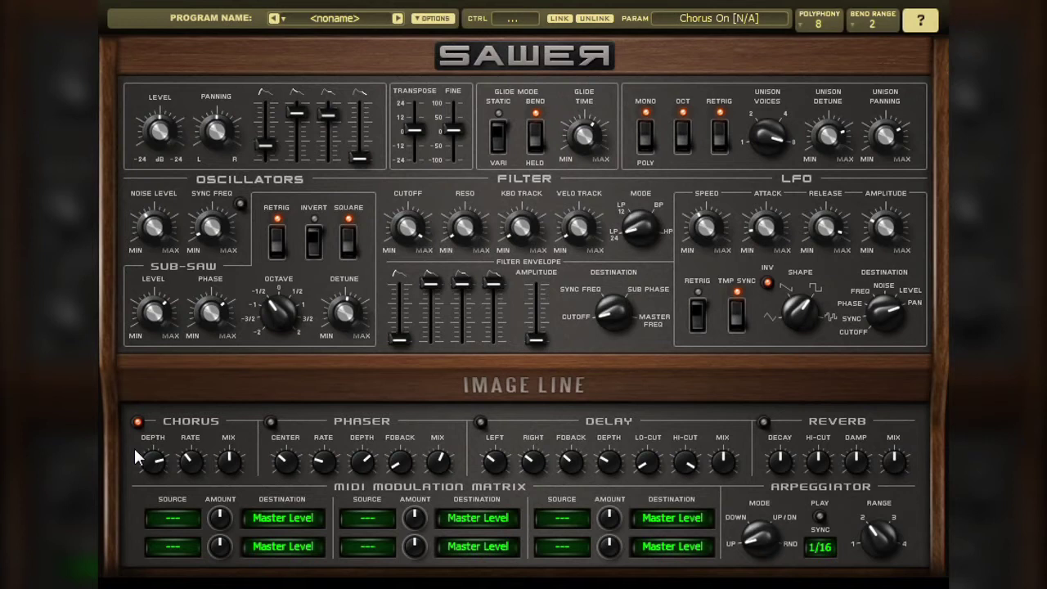
pyautogui.moveTo(160, 463); pyautogui.dragTo(159, 588)
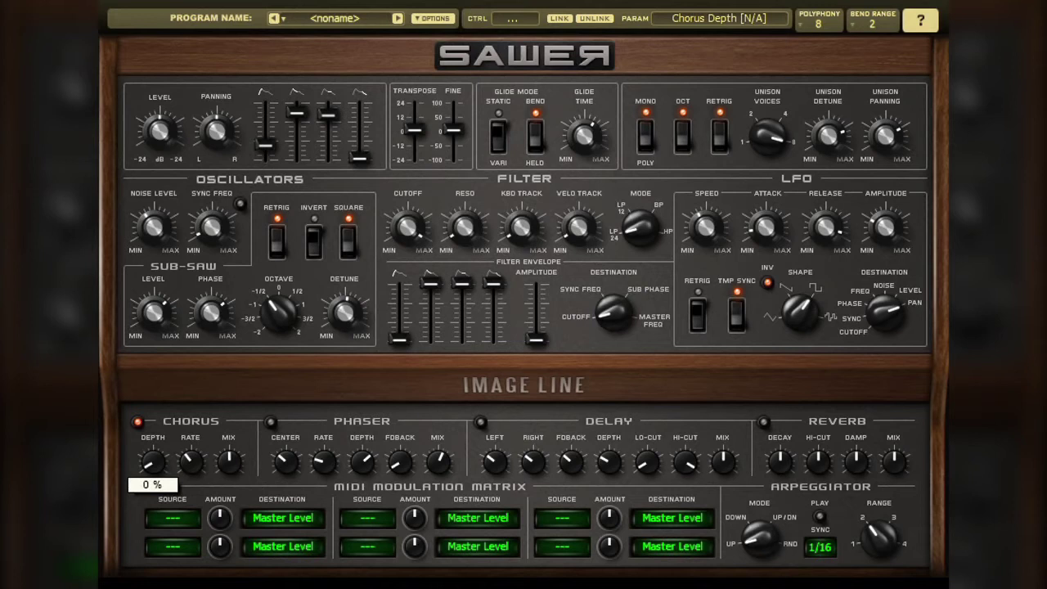
pyautogui.moveTo(139, 588); pyautogui.dragTo(159, 462)
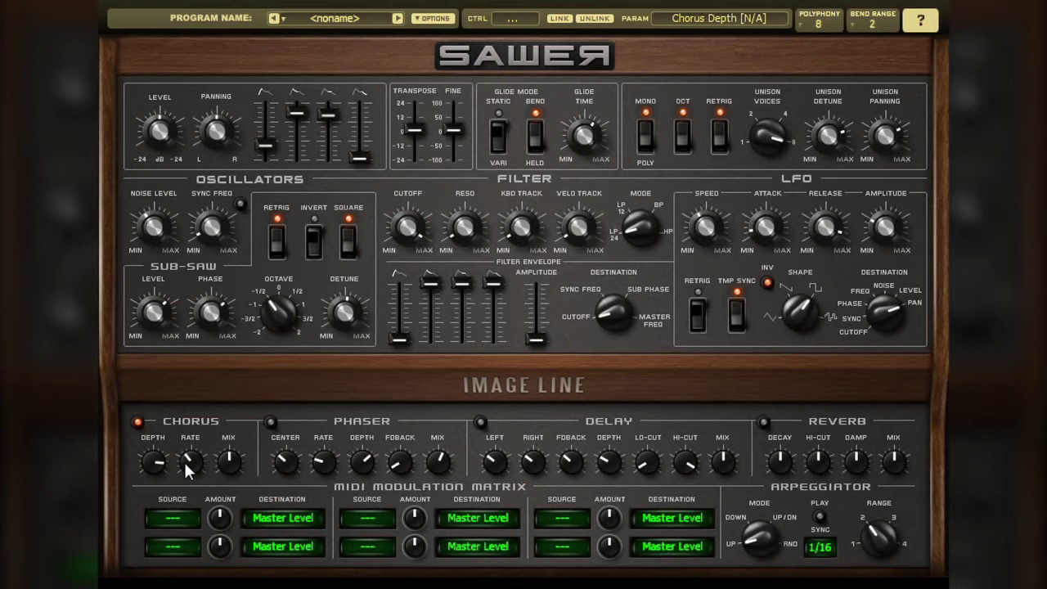
# - Raise the chorus rate slightly past halfway, set the chorus mix to 27 %, and switch the chorus off
pyautogui.moveTo(187, 459); pyautogui.dragTo(185, 433)
pyautogui.moveTo(228, 462); pyautogui.dragTo(207, 503)
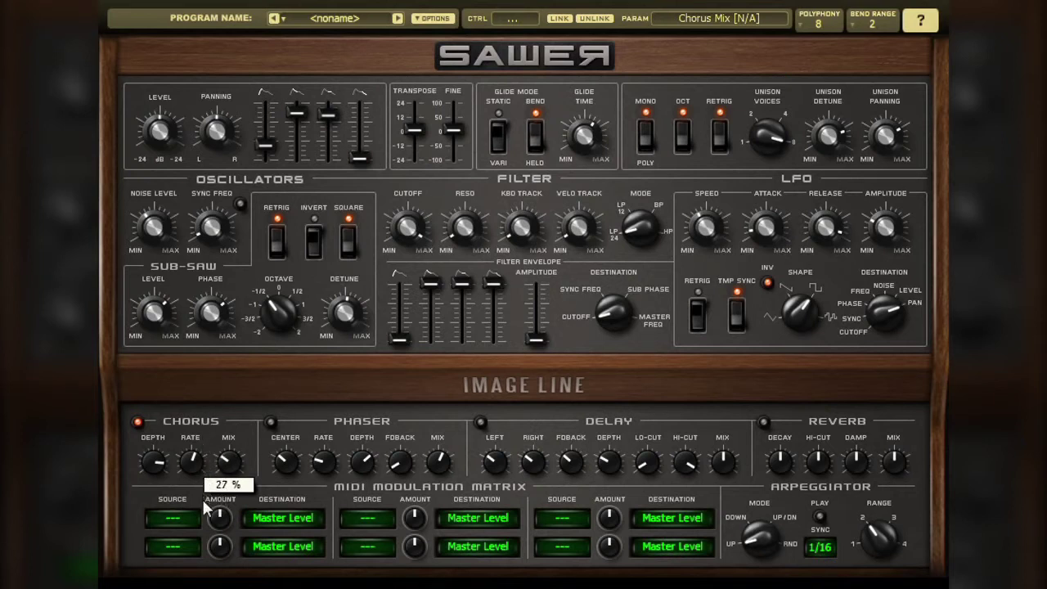
pyautogui.click(138, 422)
# - Switch on the phaser, raise its center to about three quarters, and turn its rate up to maximum
pyautogui.click(271, 422)
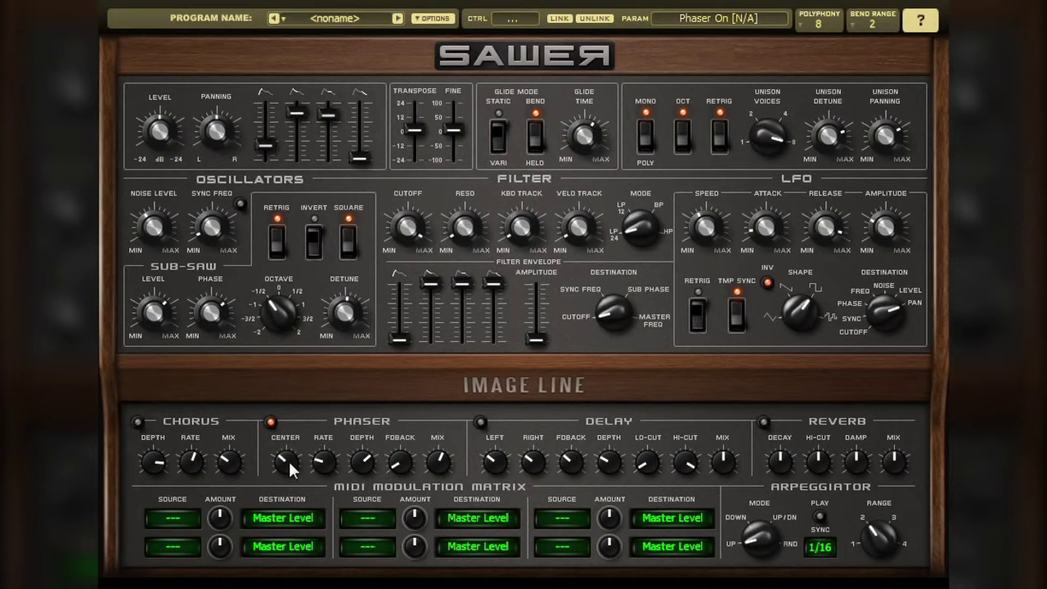
pyautogui.moveTo(288, 459); pyautogui.dragTo(285, 356)
pyautogui.moveTo(292, 472)
pyautogui.mouseDown()
pyautogui.moveTo(299, 588)
pyautogui.moveTo(290, 466)
pyautogui.mouseUp()
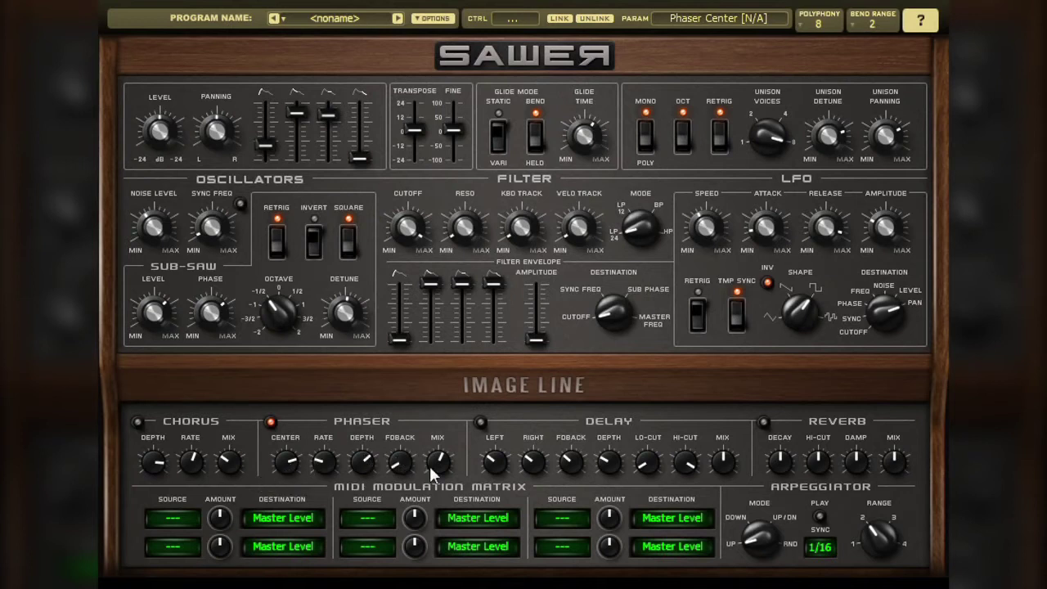
pyautogui.moveTo(322, 464); pyautogui.dragTo(311, 334)
pyautogui.click(322, 468)
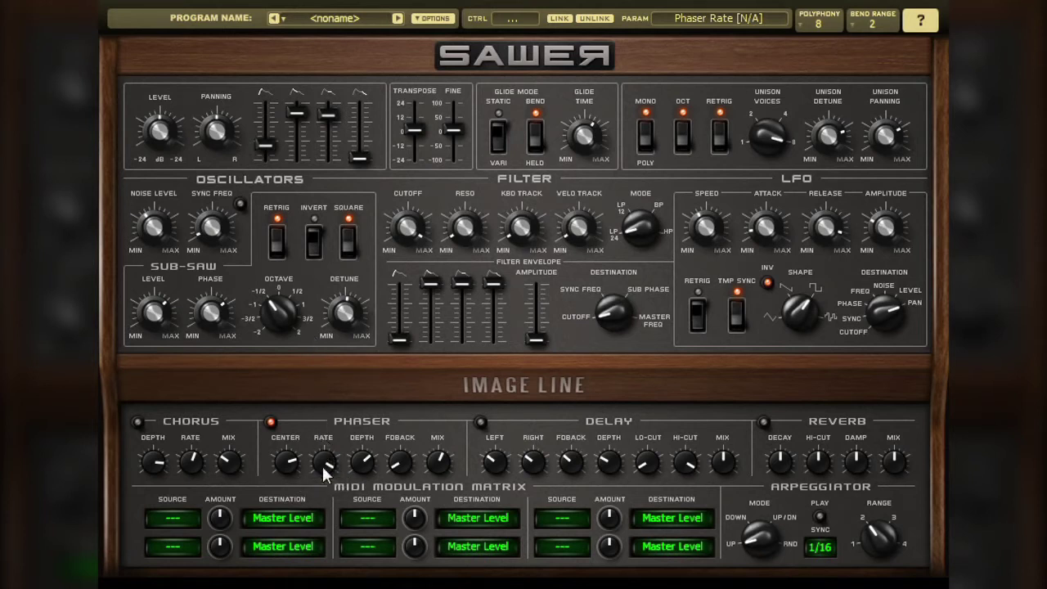
pyautogui.moveTo(322, 464); pyautogui.dragTo(315, 384)
# - Set the phaser depth and feedback to about halfway, lower its mix to about a third, and switch the phaser off
pyautogui.moveTo(363, 457); pyautogui.dragTo(364, 499)
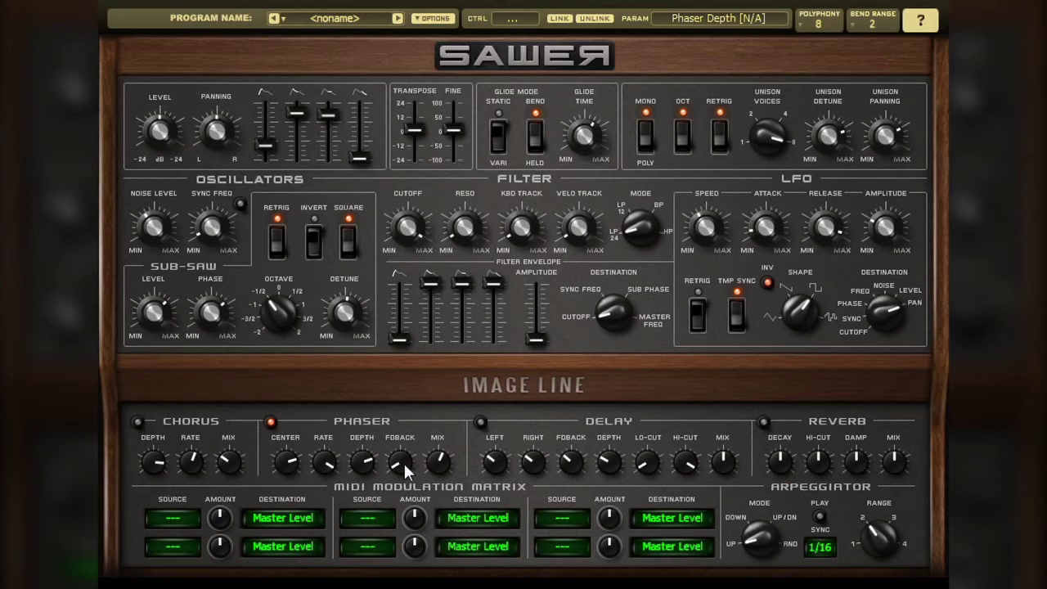
pyautogui.moveTo(403, 461); pyautogui.dragTo(382, 362)
pyautogui.moveTo(370, 470); pyautogui.dragTo(366, 523)
pyautogui.moveTo(437, 463); pyautogui.dragTo(441, 427)
pyautogui.moveTo(438, 463); pyautogui.dragTo(440, 520)
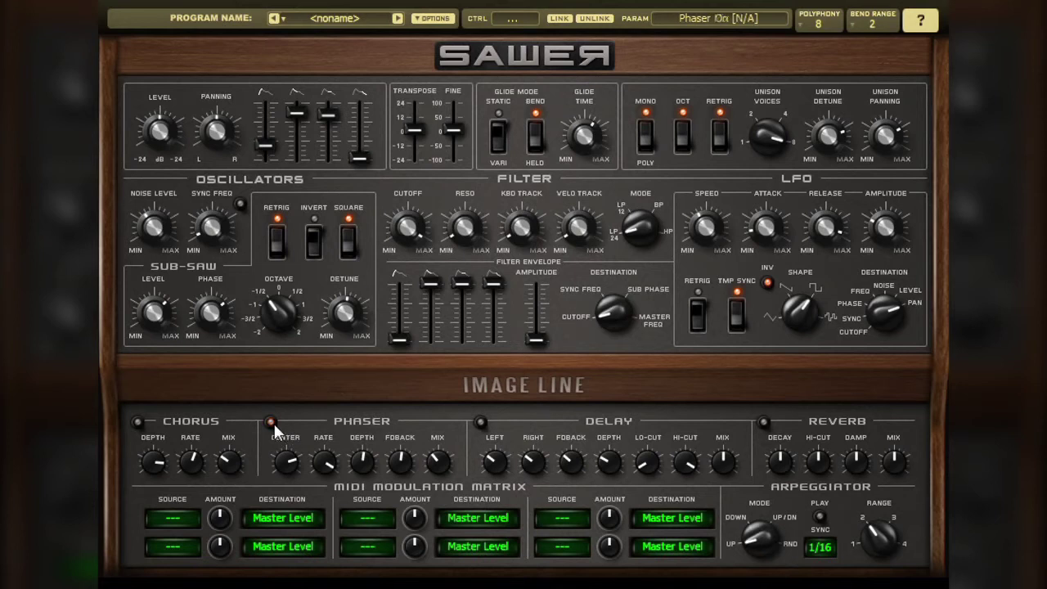
# - Switch on the delay and set its right delay time well above its left delay time
pyautogui.click(481, 423)
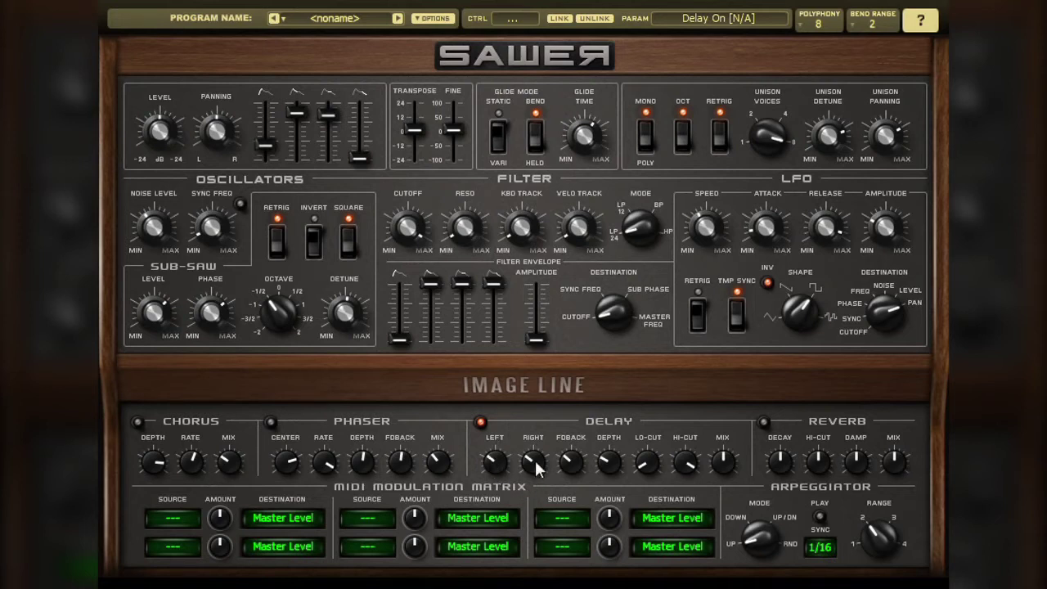
pyautogui.moveTo(490, 458); pyautogui.dragTo(493, 501)
pyautogui.moveTo(532, 462); pyautogui.dragTo(536, 500)
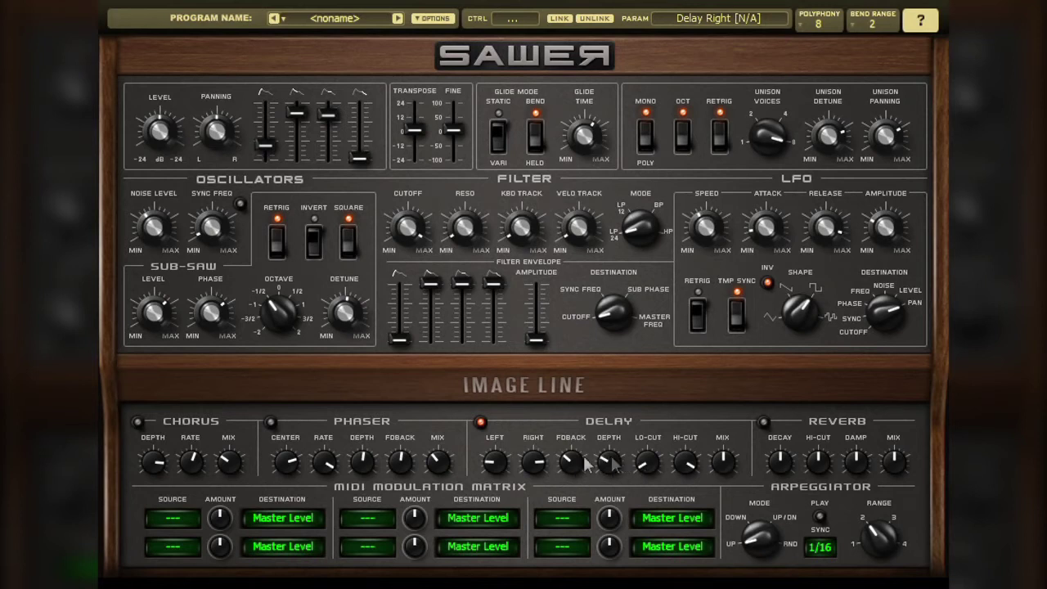
pyautogui.moveTo(537, 466); pyautogui.dragTo(496, 447)
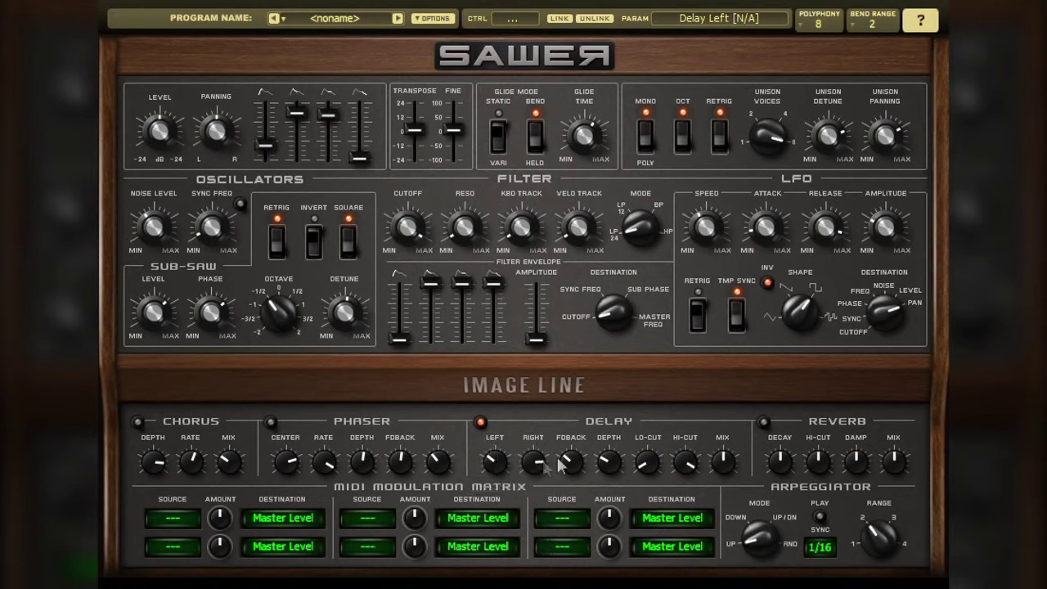
# - Try high and low delay feedback amounts, including 10 %, and set the feedback somewhat above halfway
pyautogui.moveTo(572, 464); pyautogui.dragTo(561, 311)
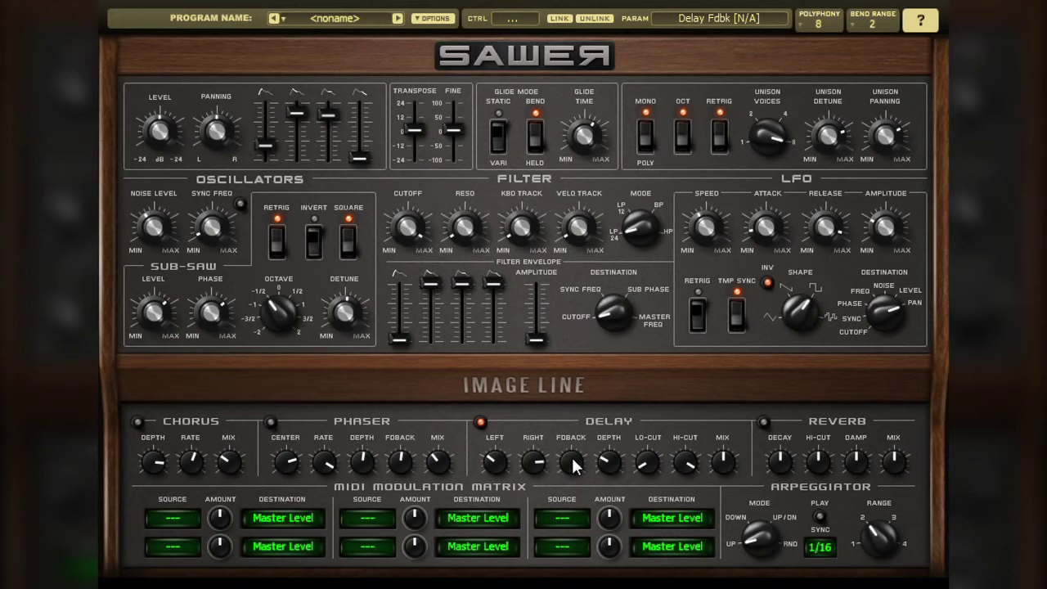
pyautogui.moveTo(575, 464); pyautogui.dragTo(577, 588)
pyautogui.moveTo(572, 464); pyautogui.dragTo(564, 375)
pyautogui.moveTo(573, 469); pyautogui.dragTo(565, 588)
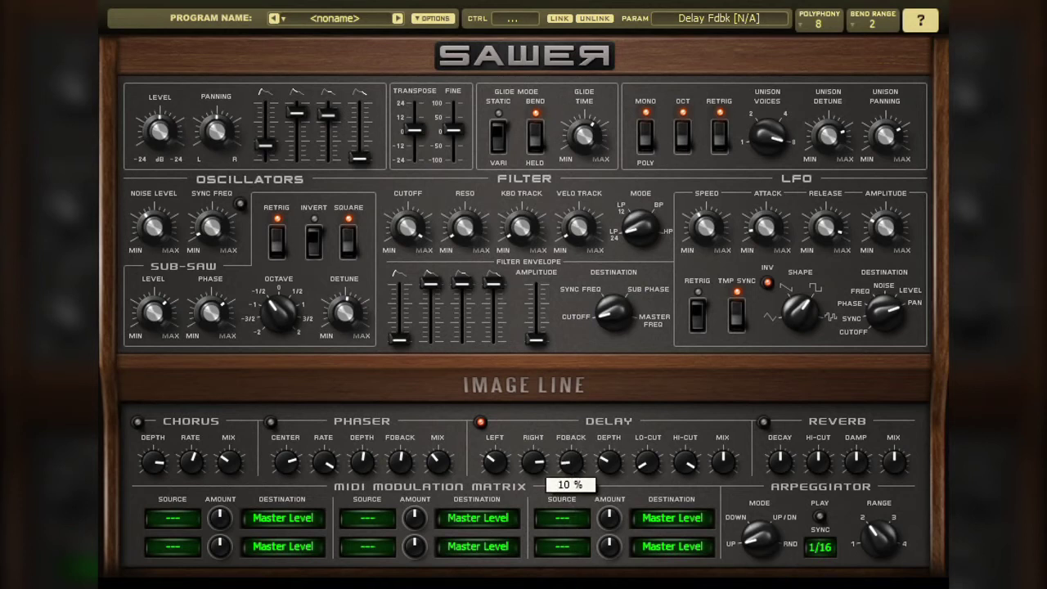
pyautogui.moveTo(571, 460); pyautogui.dragTo(568, 360)
# - Try higher delay depth and lo-cut amounts, and return both controls to their low settings
pyautogui.moveTo(609, 466); pyautogui.dragTo(598, 303)
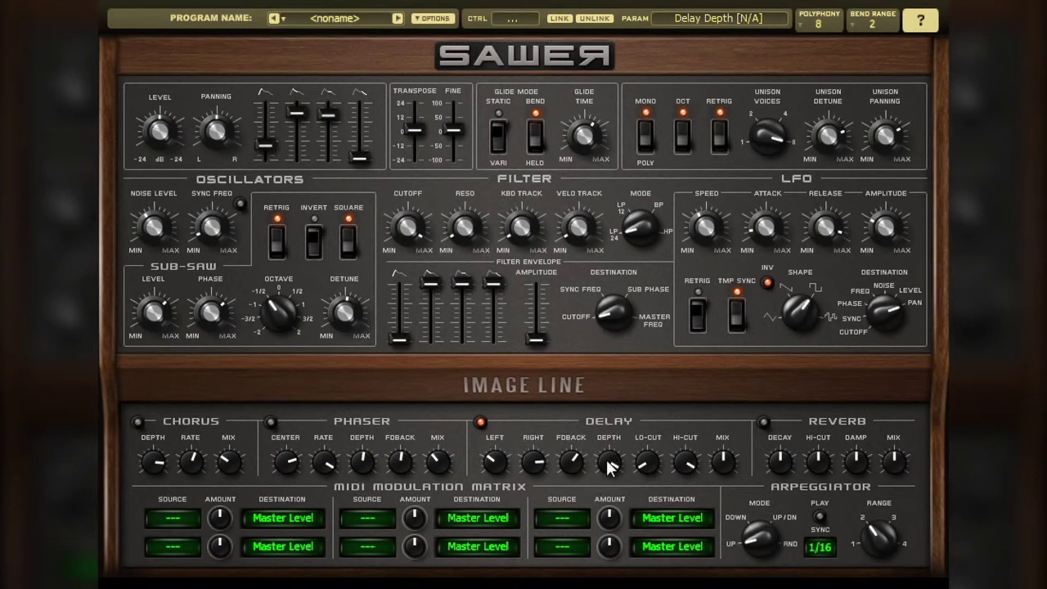
pyautogui.moveTo(615, 466); pyautogui.dragTo(621, 583)
pyautogui.moveTo(653, 470); pyautogui.dragTo(625, 392)
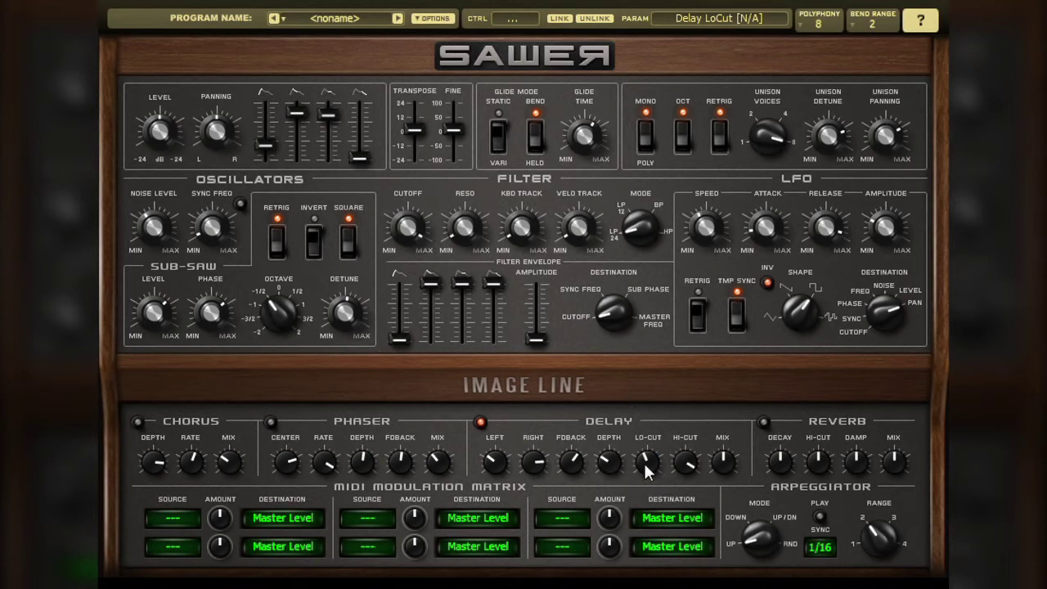
pyautogui.moveTo(647, 469); pyautogui.dragTo(647, 582)
# - Raise the delay mix to about three quarters and its lo-cut to about a third, and switch the delay off
pyautogui.moveTo(723, 462); pyautogui.dragTo(723, 407)
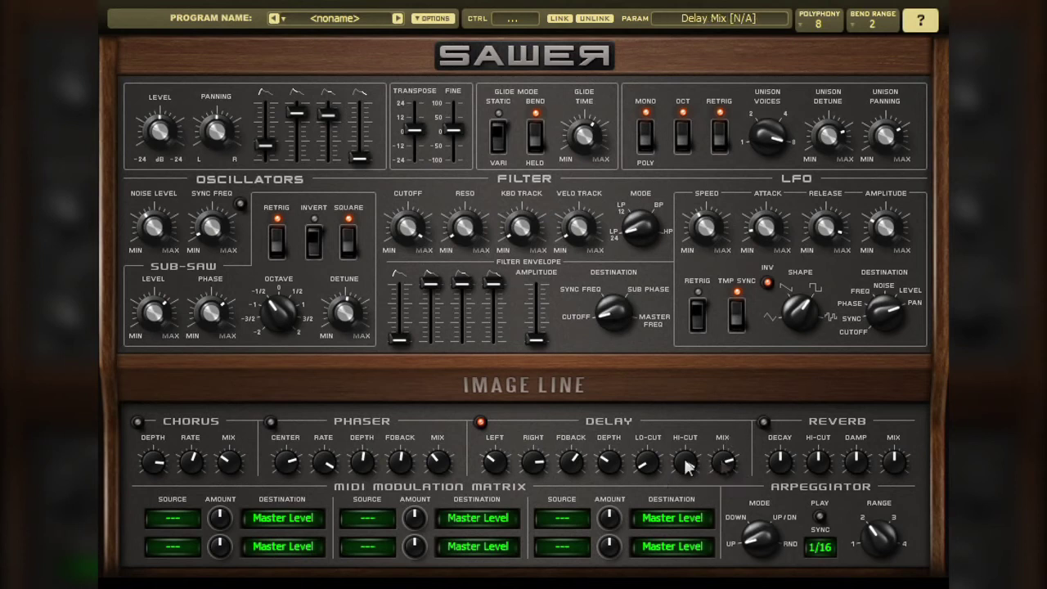
pyautogui.moveTo(646, 463); pyautogui.dragTo(626, 409)
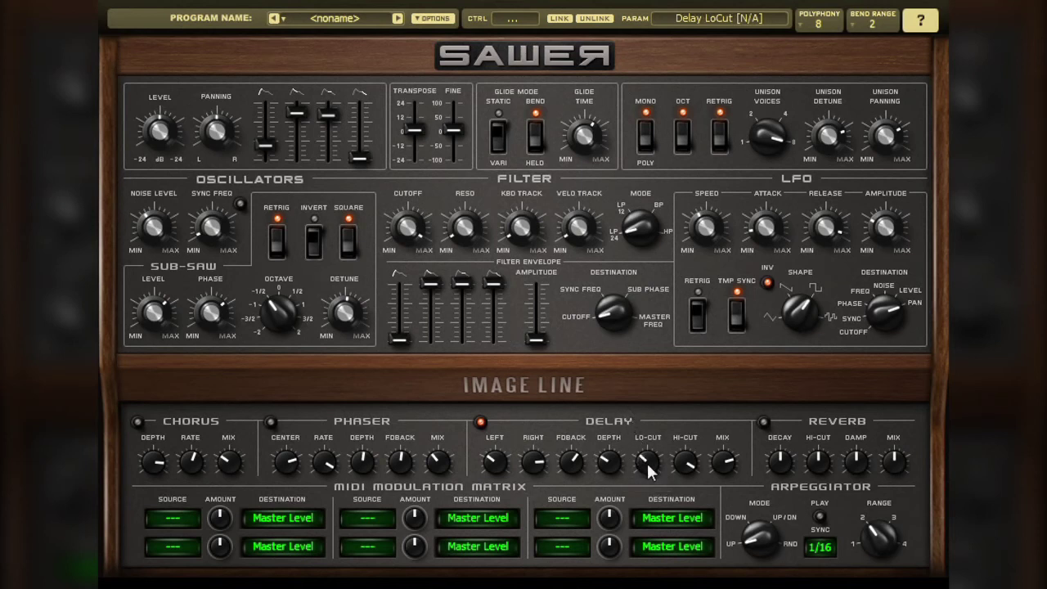
pyautogui.moveTo(723, 464)
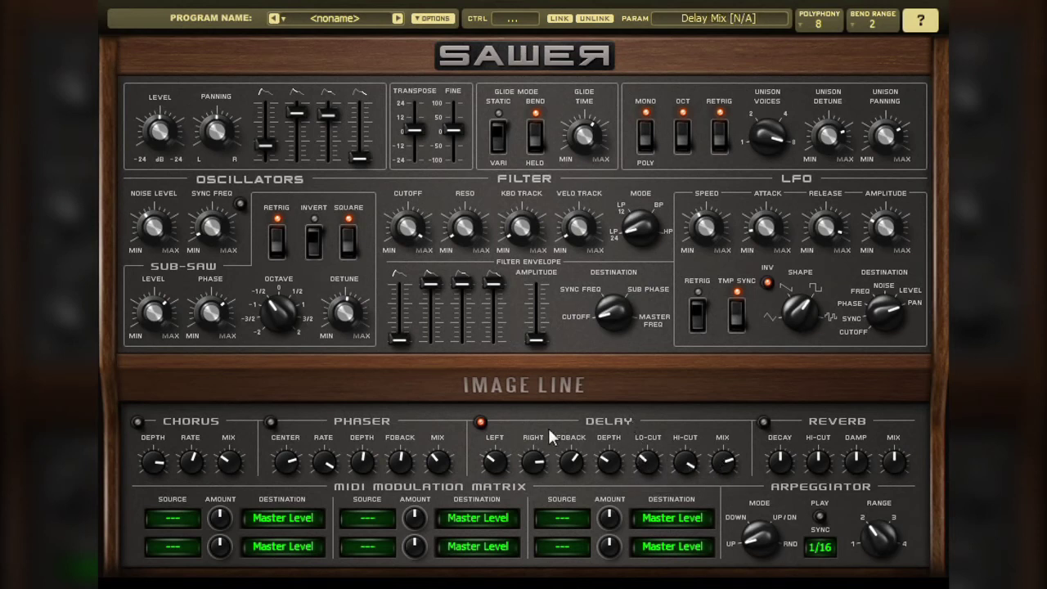
pyautogui.click(482, 424)
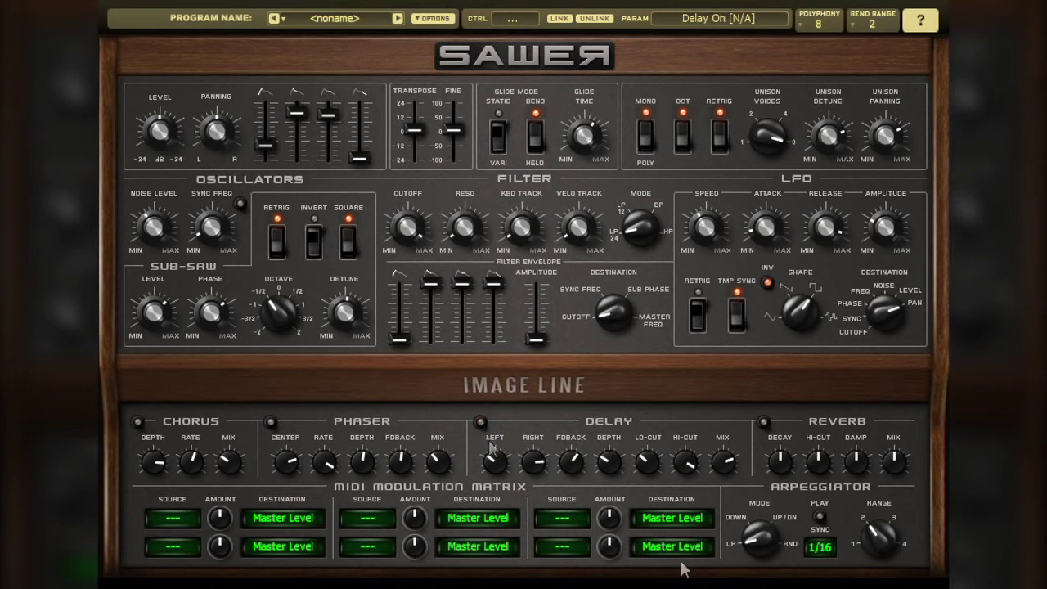
# - Switch on the reverb, raise its mix, try long and short decays, and set the decay to about 47 %
pyautogui.click(764, 424)
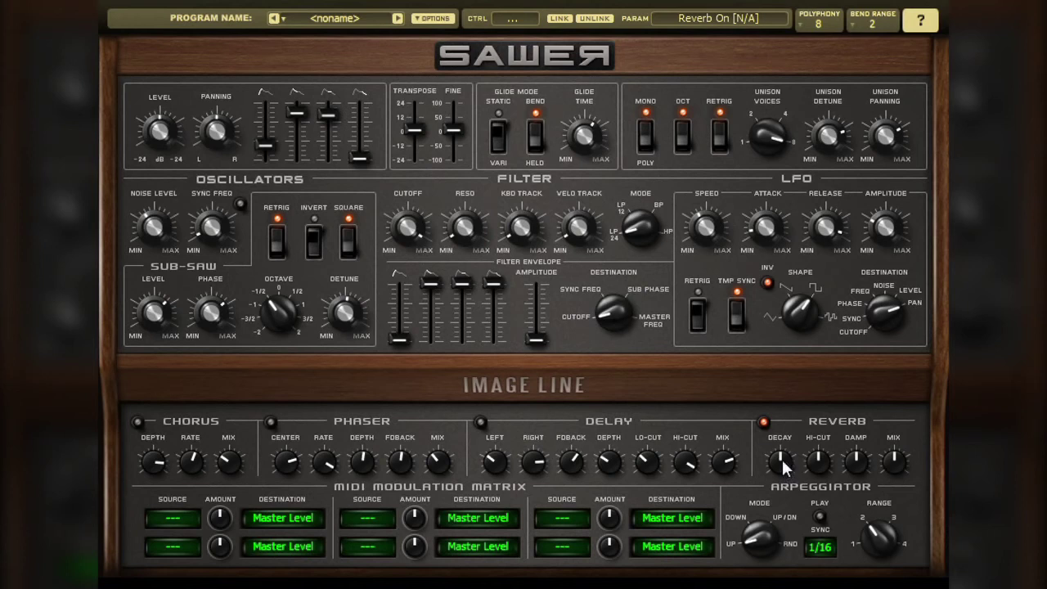
pyautogui.moveTo(781, 467)
pyautogui.moveTo(782, 468); pyautogui.dragTo(745, 353)
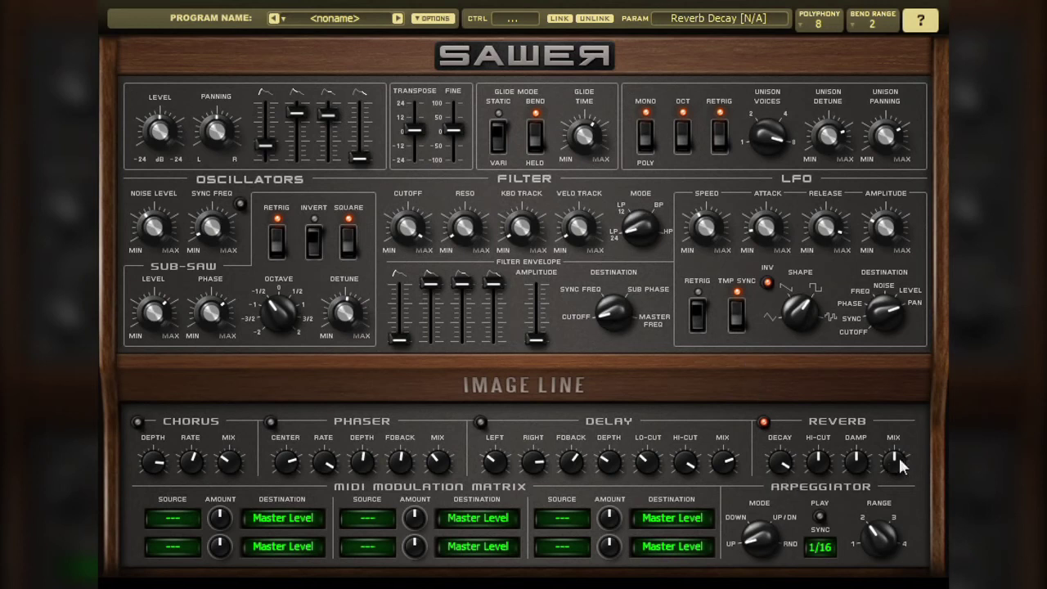
pyautogui.moveTo(793, 464); pyautogui.dragTo(772, 417)
pyautogui.moveTo(782, 458); pyautogui.dragTo(791, 588)
pyautogui.moveTo(788, 465); pyautogui.dragTo(767, 398)
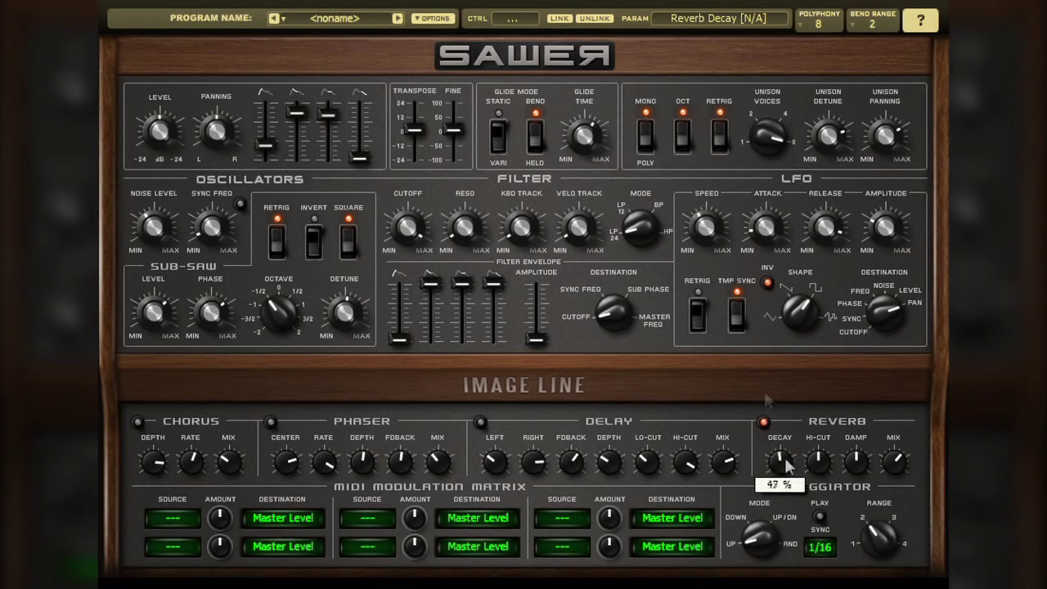
# - Lower the reverb hi-cut to about a quarter and raise the reverb decay slightly above halfway
pyautogui.moveTo(818, 463); pyautogui.dragTo(819, 395)
pyautogui.click(826, 468)
pyautogui.moveTo(781, 460)
pyautogui.mouseDown()
pyautogui.moveTo(820, 490)
pyautogui.moveTo(828, 577)
pyautogui.moveTo(822, 450)
pyautogui.moveTo(783, 450)
pyautogui.mouseUp()
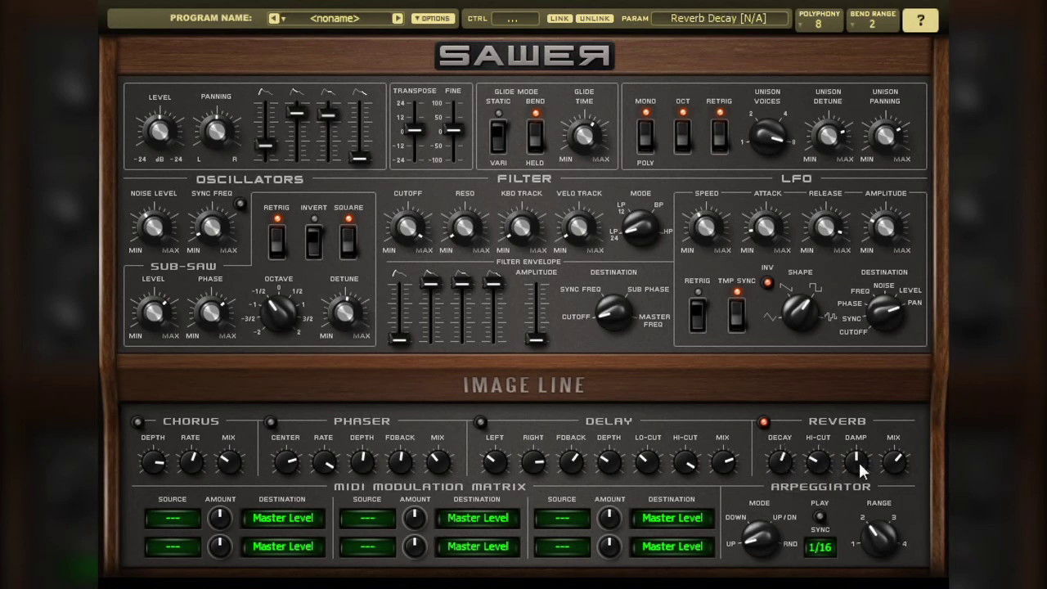
# - Try reverb damping up to 100 %, return it to about halfway, and lower the reverb mix below halfway
pyautogui.moveTo(859, 469); pyautogui.dragTo(846, 387)
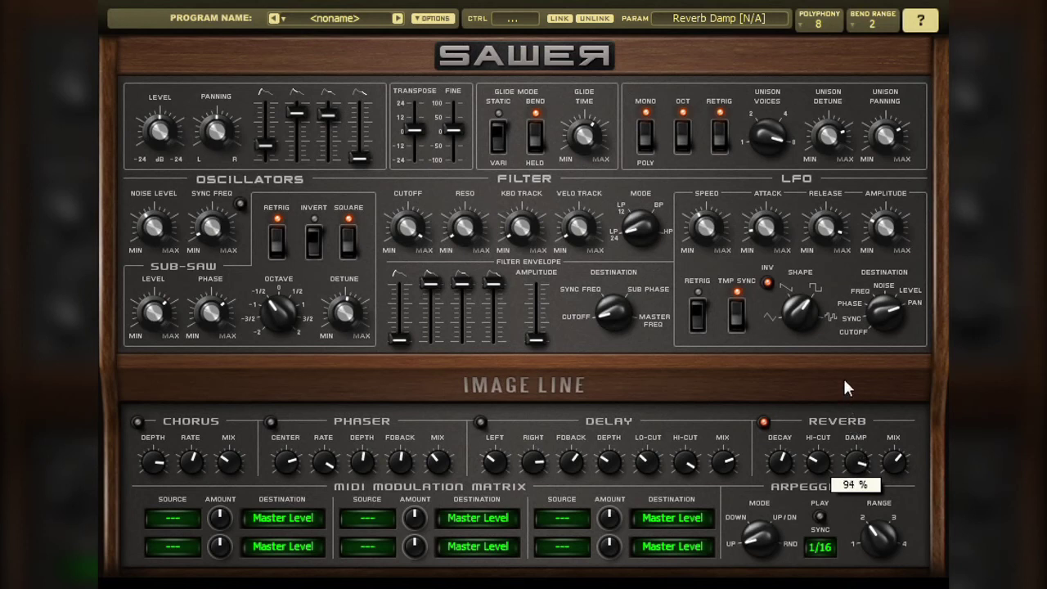
pyautogui.moveTo(845, 384); pyautogui.dragTo(844, 385)
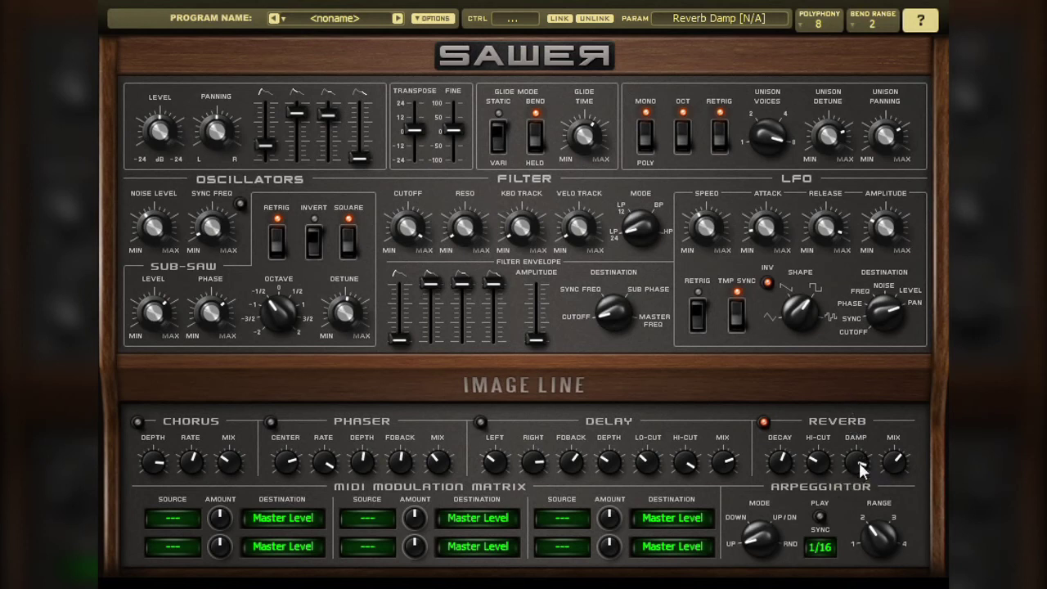
pyautogui.scroll(3, 860, 469)
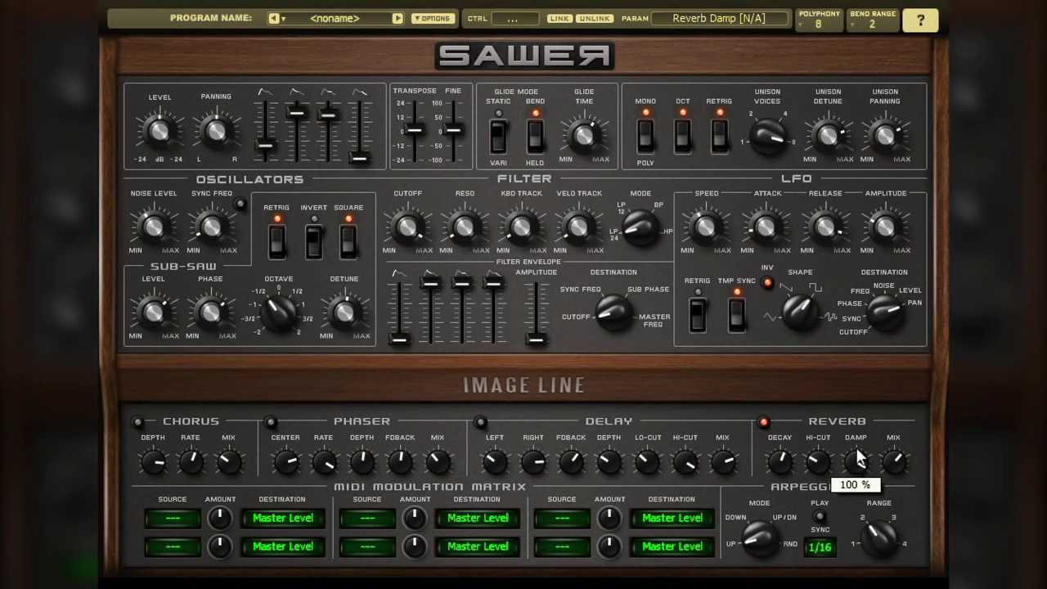
pyautogui.moveTo(860, 468); pyautogui.dragTo(839, 556)
pyautogui.moveTo(898, 464); pyautogui.dragTo(893, 527)
# - Switch the phaser and delay back on and lower the mix of both effects below halfway
pyautogui.click(271, 422)
pyautogui.moveTo(427, 482); pyautogui.dragTo(427, 484)
pyautogui.click(480, 424)
pyautogui.moveTo(722, 462); pyautogui.dragTo(725, 549)
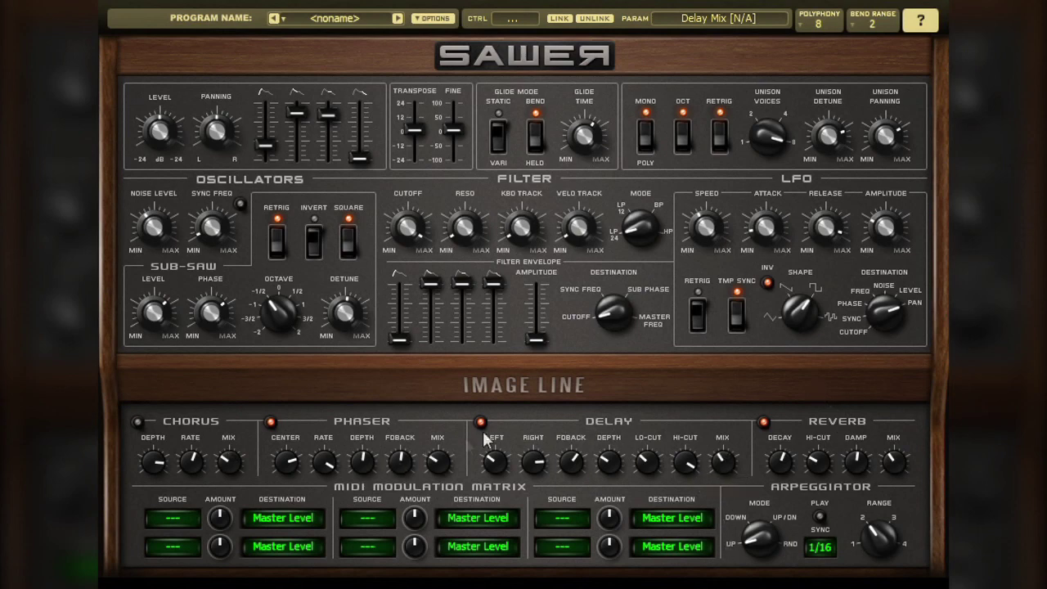
# - Switch the chorus back on, lower its rate to just under halfway, and reduce its depth slightly
pyautogui.click(138, 422)
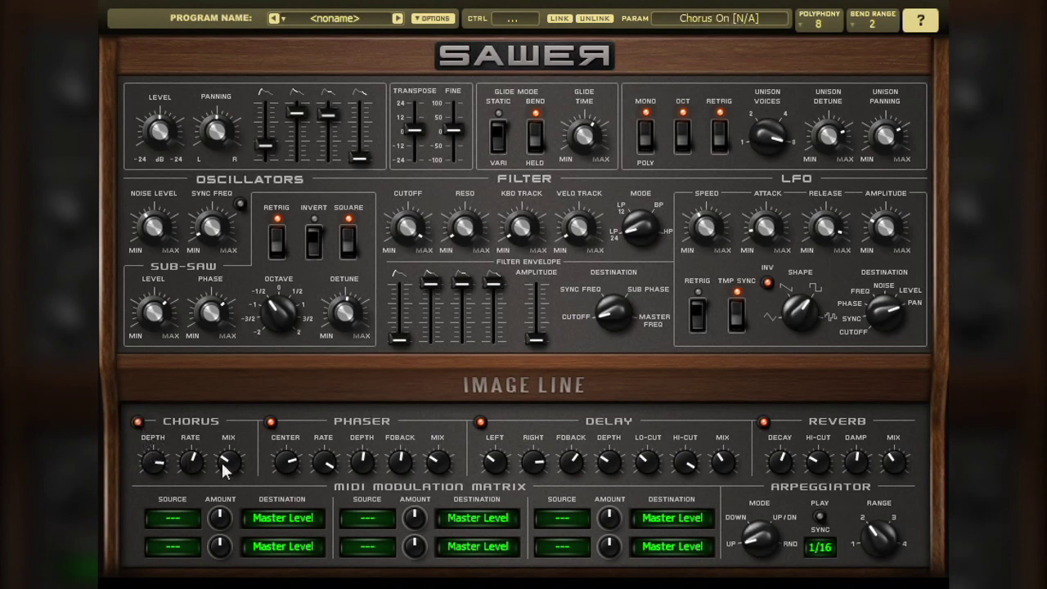
pyautogui.moveTo(190, 462); pyautogui.dragTo(197, 509)
pyautogui.moveTo(159, 468); pyautogui.dragTo(161, 472)
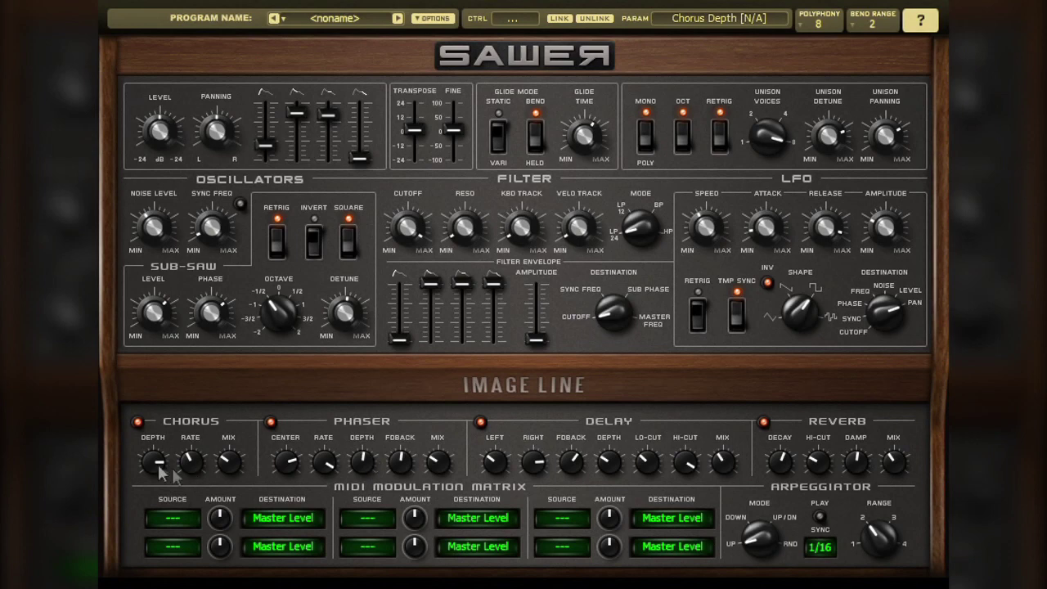
# - Set the phaser depth to 32 % and reduce the phaser rate and mix a little
pyautogui.click(360, 473)
pyautogui.moveTo(360, 475); pyautogui.dragTo(361, 507)
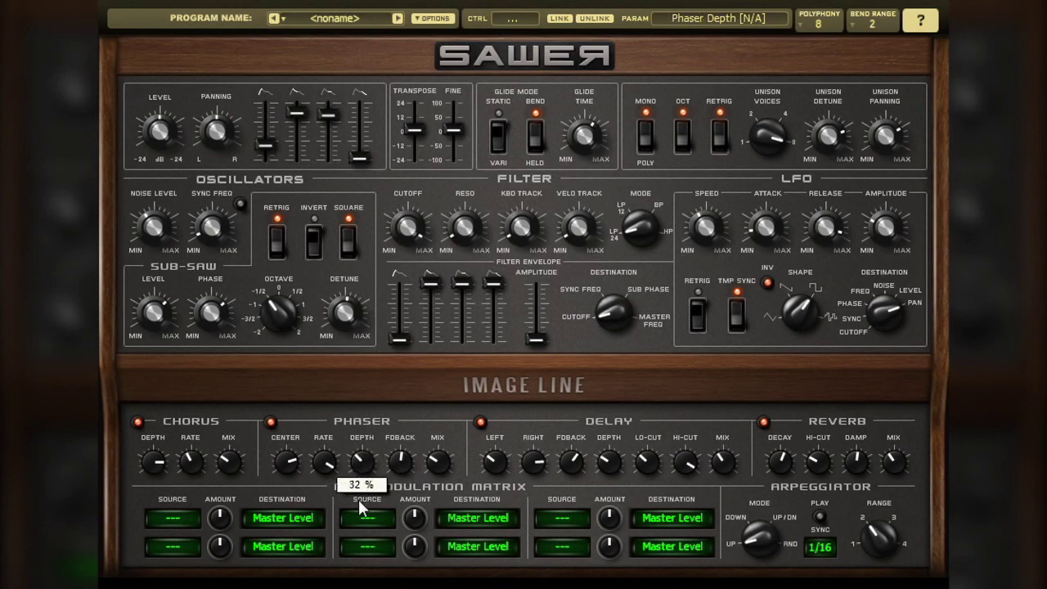
pyautogui.moveTo(326, 463); pyautogui.dragTo(329, 483)
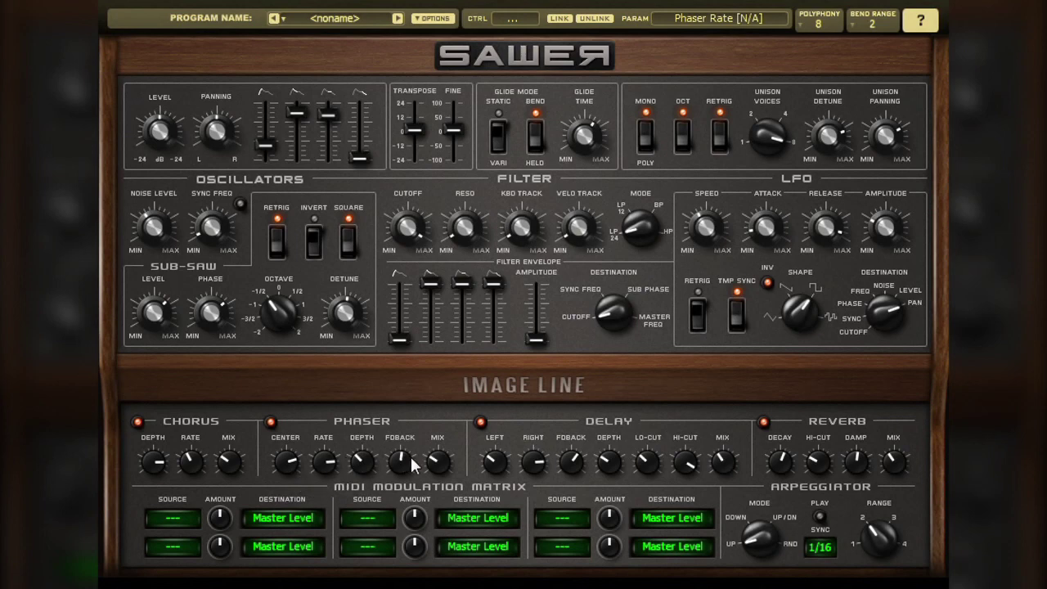
pyautogui.moveTo(440, 467)
pyautogui.moveTo(440, 466); pyautogui.dragTo(436, 484)
# - Fine-tune the delay and reverb mix amounts and set the reverb decay to 50 %
pyautogui.moveTo(716, 466); pyautogui.dragTo(718, 467)
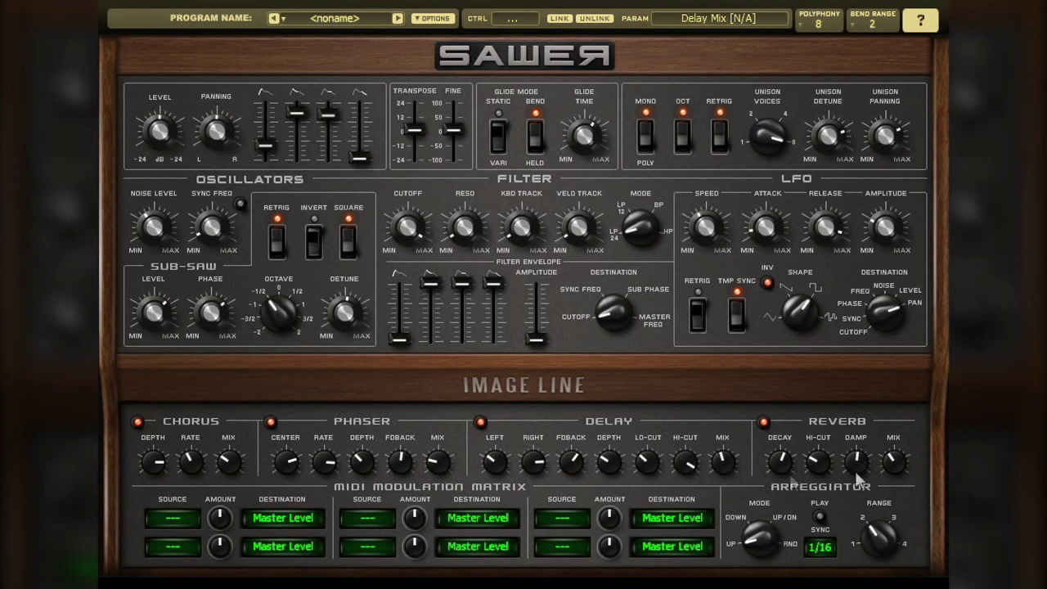
pyautogui.moveTo(893, 462); pyautogui.dragTo(895, 467)
pyautogui.click(781, 463)
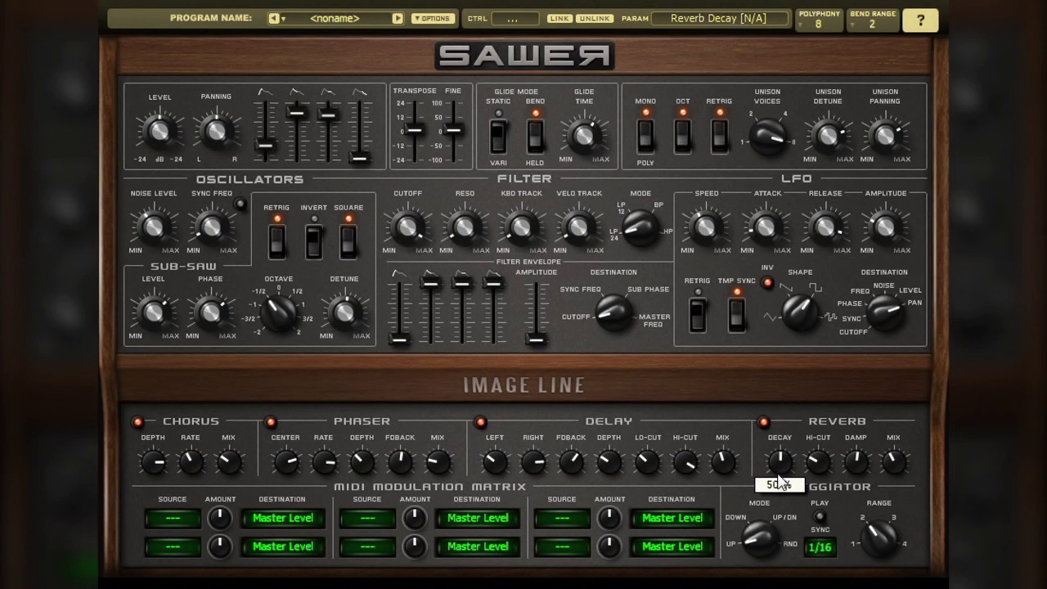